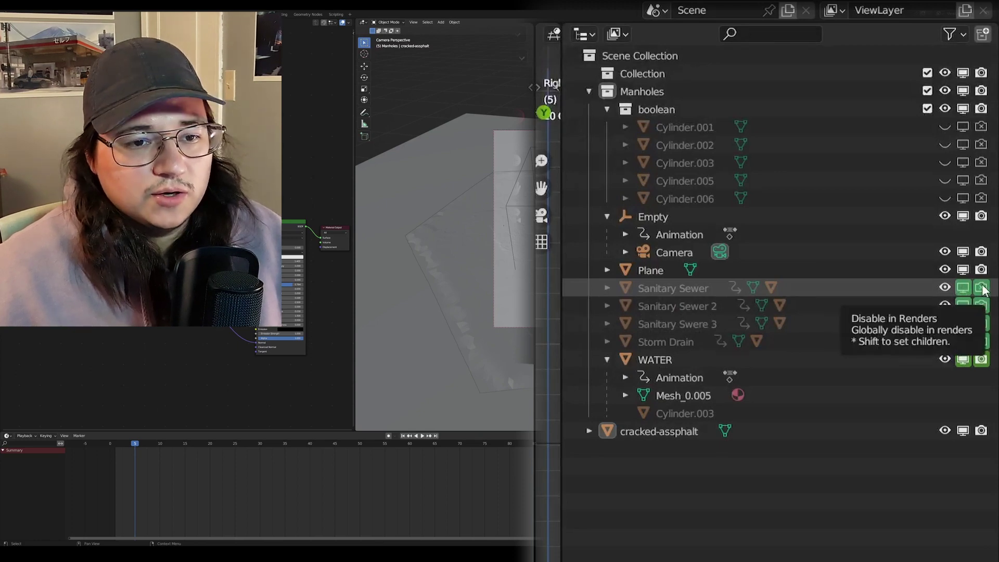
Disable Sanitary Sewer, Sanitary Sewer 2, Sanitary Swere 3 and Storm Drain in renders from the Outliner
left_click_drag(983, 290, 982, 342)
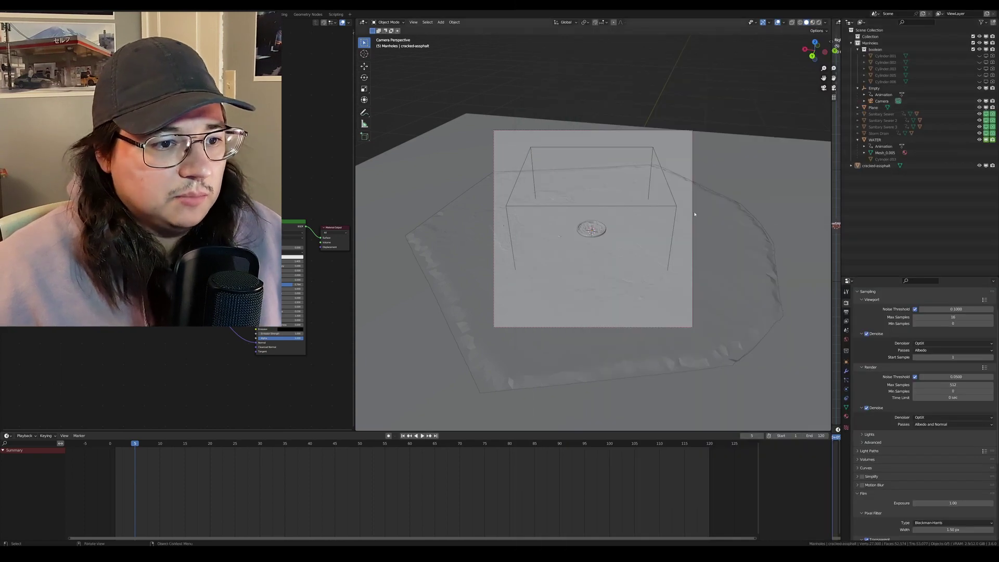
left_click(943, 108)
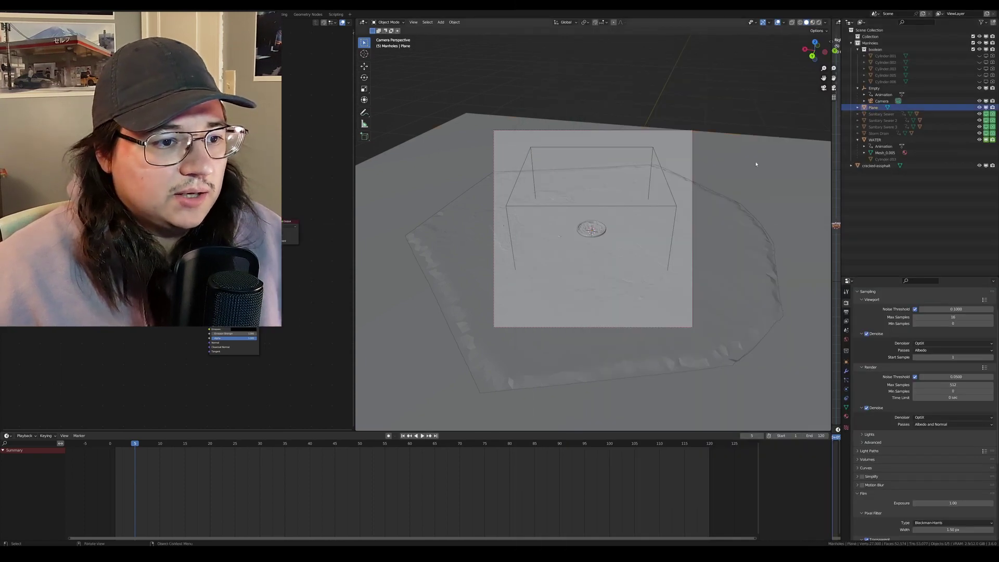
left_click(985, 108)
left_click(986, 108)
left_click(986, 107)
left_click(985, 107)
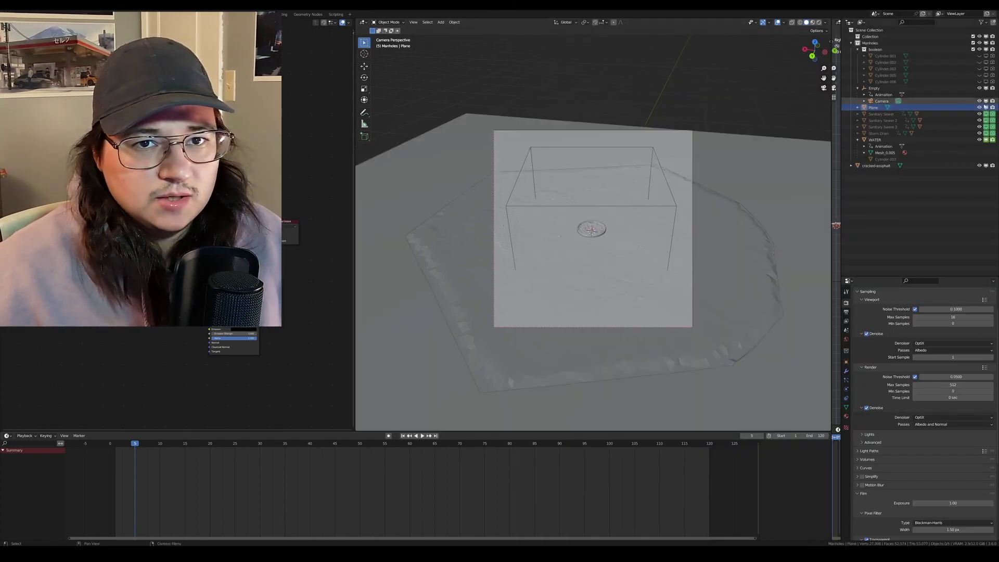
left_click(985, 107)
left_click(985, 108)
left_click(985, 108)
left_click(985, 108)
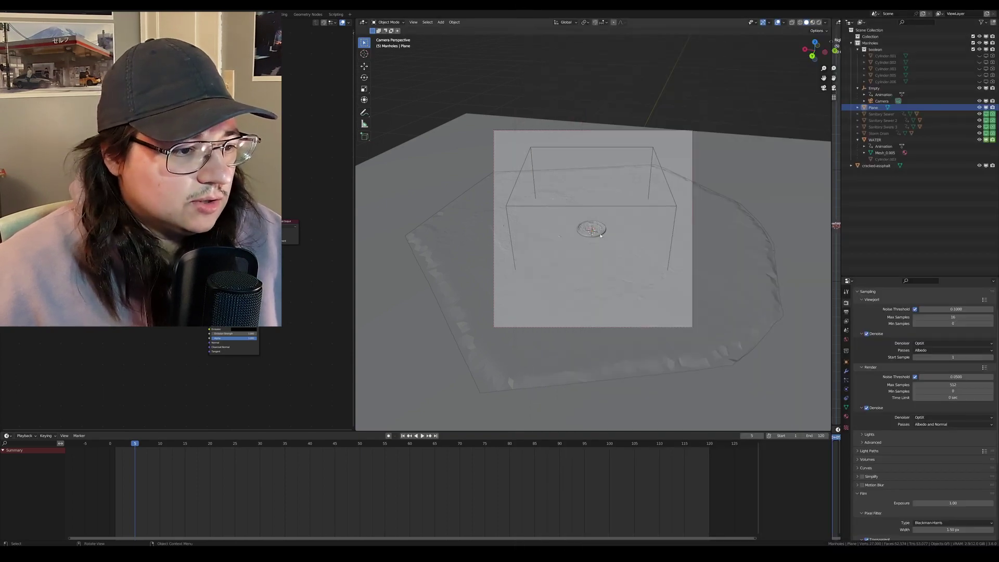
Select WATER and enlarge the Dope Sheet, zooming to the start of its visibility keyframes
left_click(601, 235)
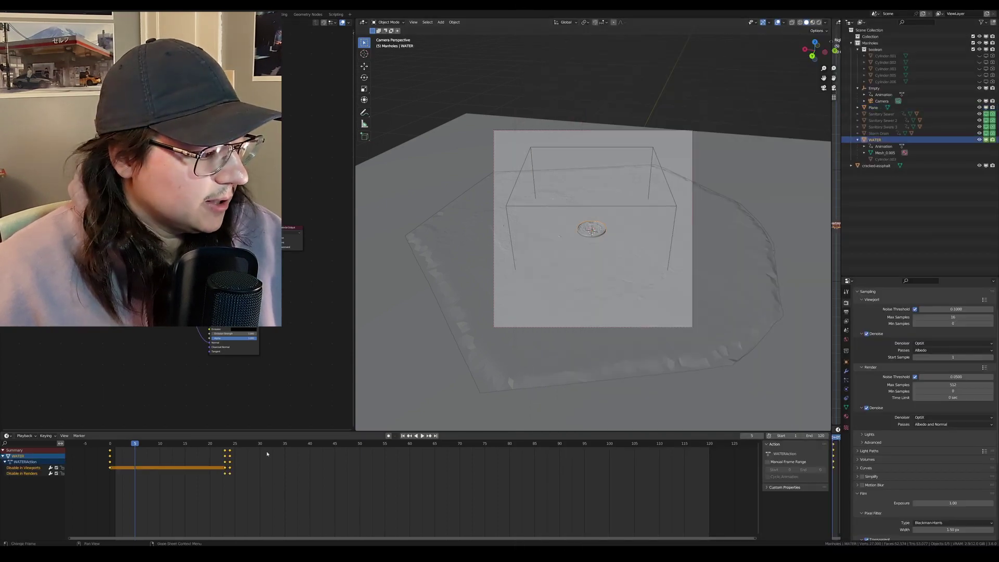
left_click_drag(222, 432, 222, 331)
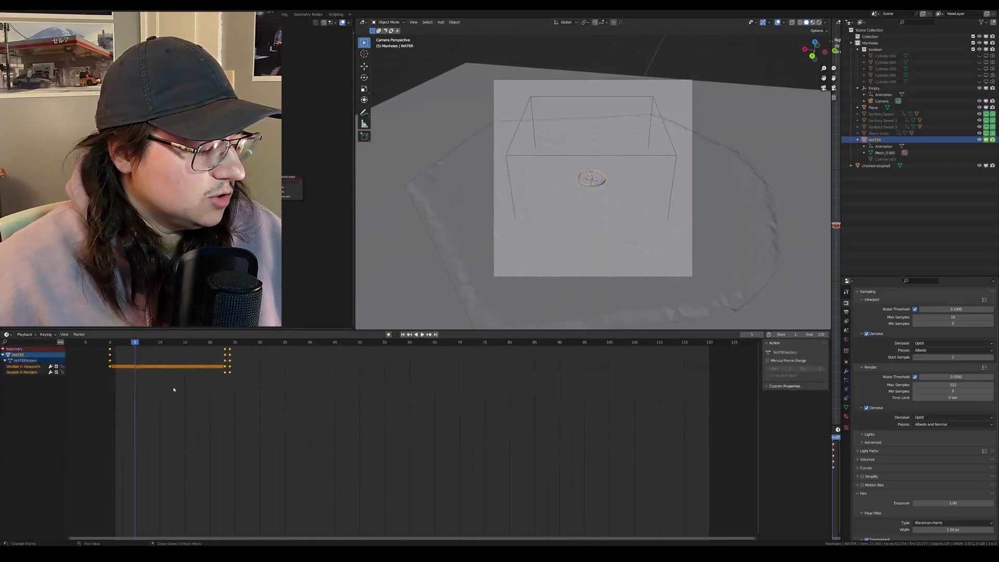
scroll(174, 390, "up", 2)
middle_click_drag(173, 390, 447, 428)
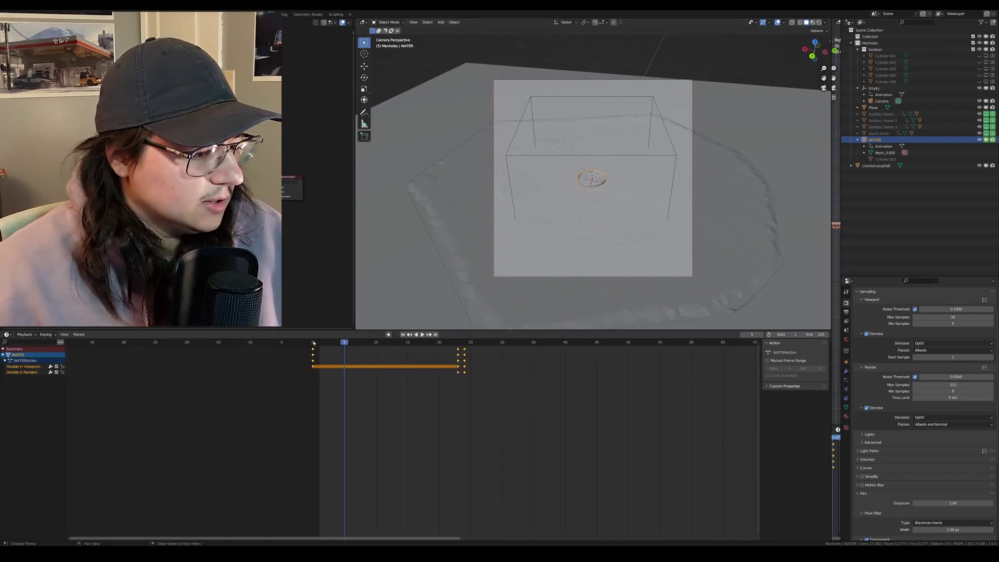
Step between frames 0 and 1, then play the animation from frame 0
left_click(313, 342)
key("space")
left_click(319, 343)
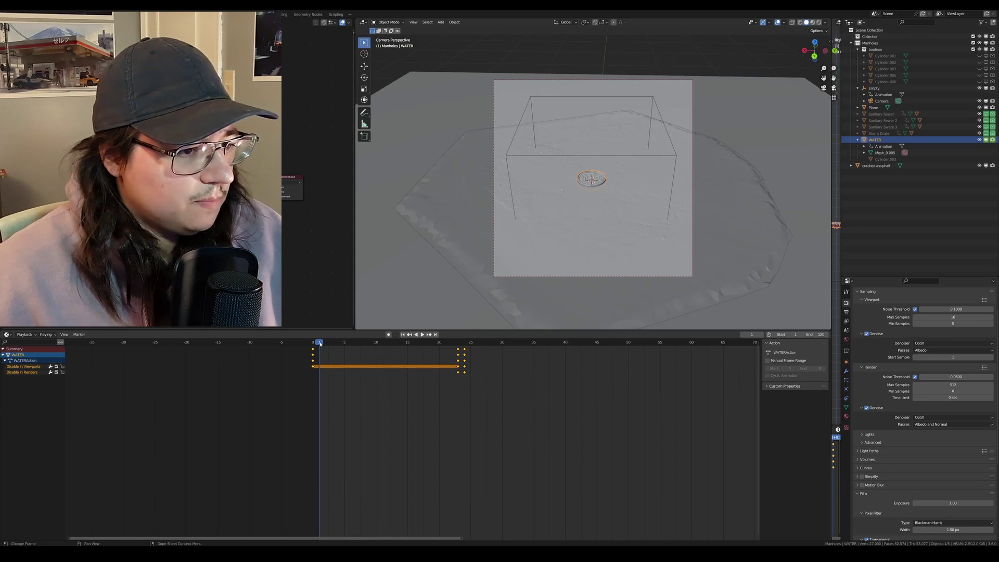
left_click(312, 343)
key("space")
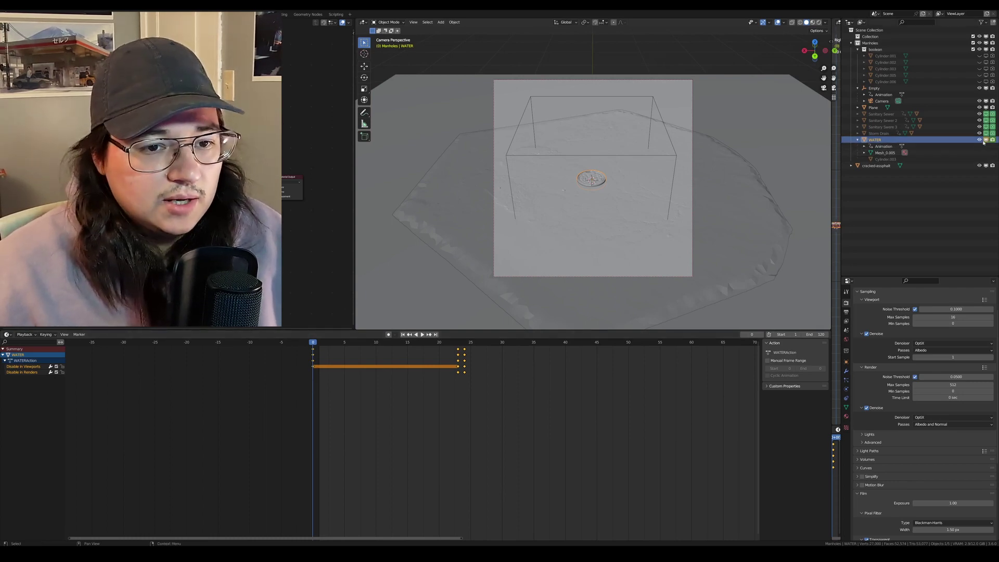
Toggle WATER's viewport visibility off and back on, then deselect its keyframes
left_click(985, 140)
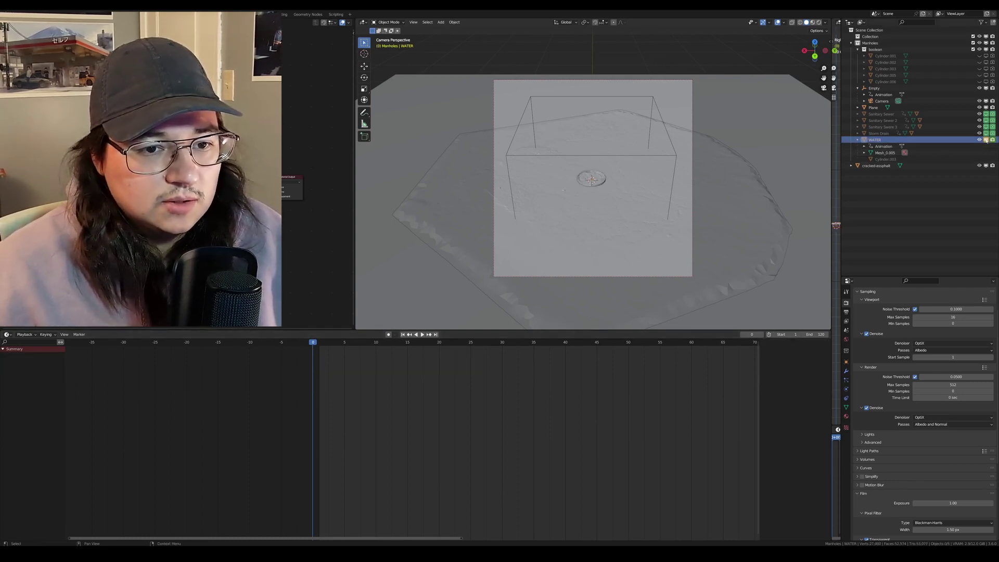
left_click(985, 140)
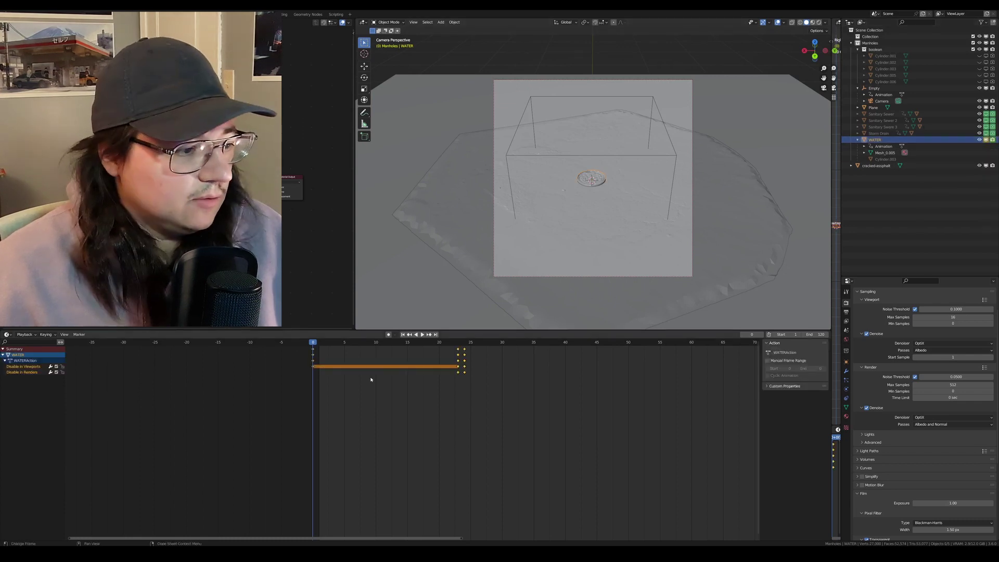
left_click_drag(357, 404, 286, 339)
left_click(401, 402)
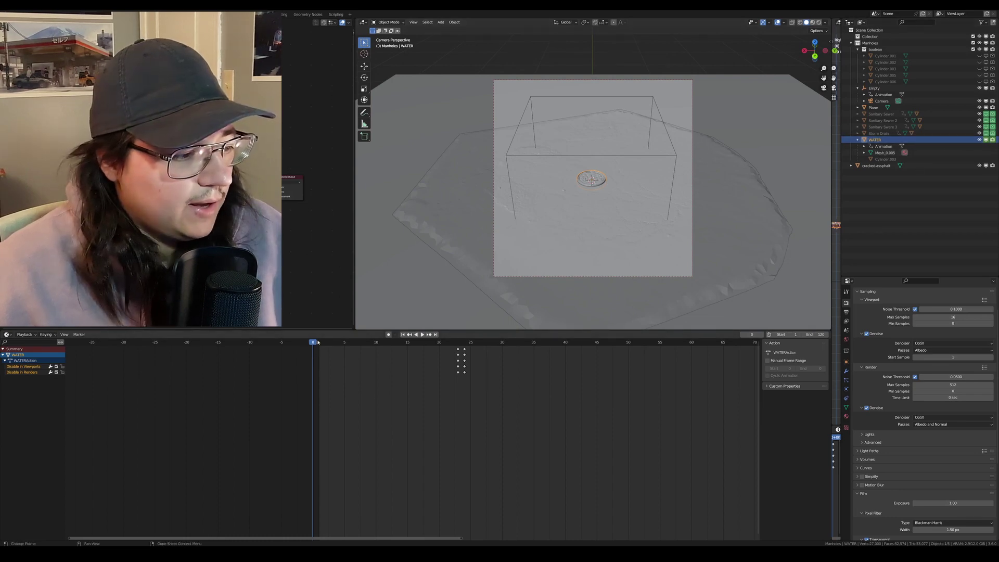
Deselect WATER and play the animation, stopping back at frame 23
key("space")
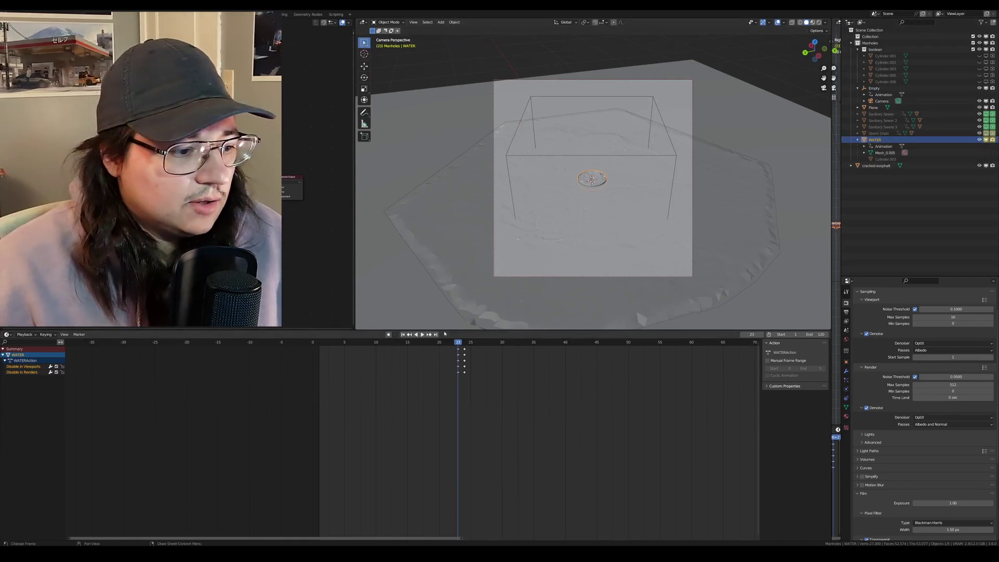
left_click(462, 345)
key("space")
key("Escape")
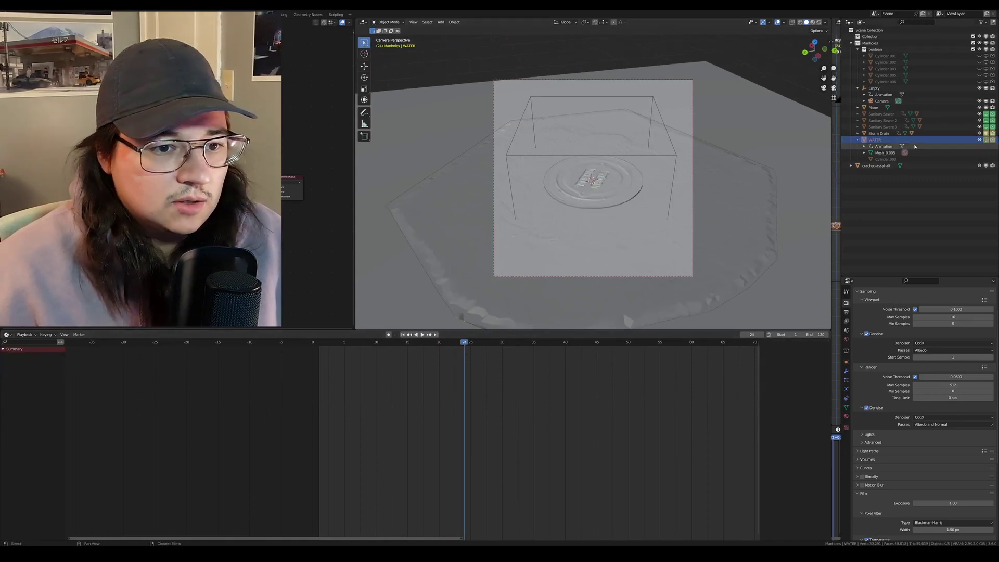
Reselect WATER, close the Dope Sheet sidebar, and play past frame 23 to see the manhole vanish
left_click(875, 140)
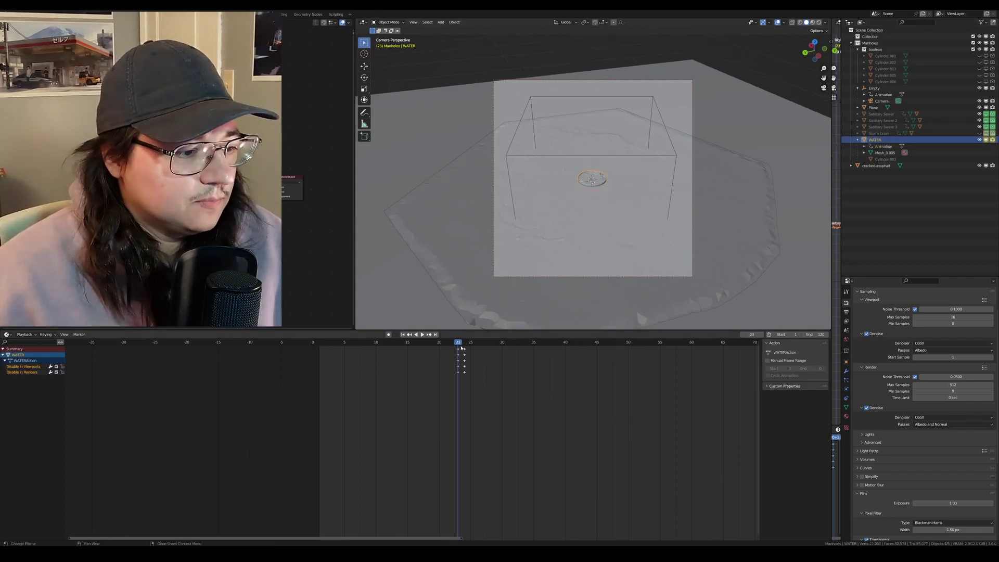
scroll(457, 359, "up", 3)
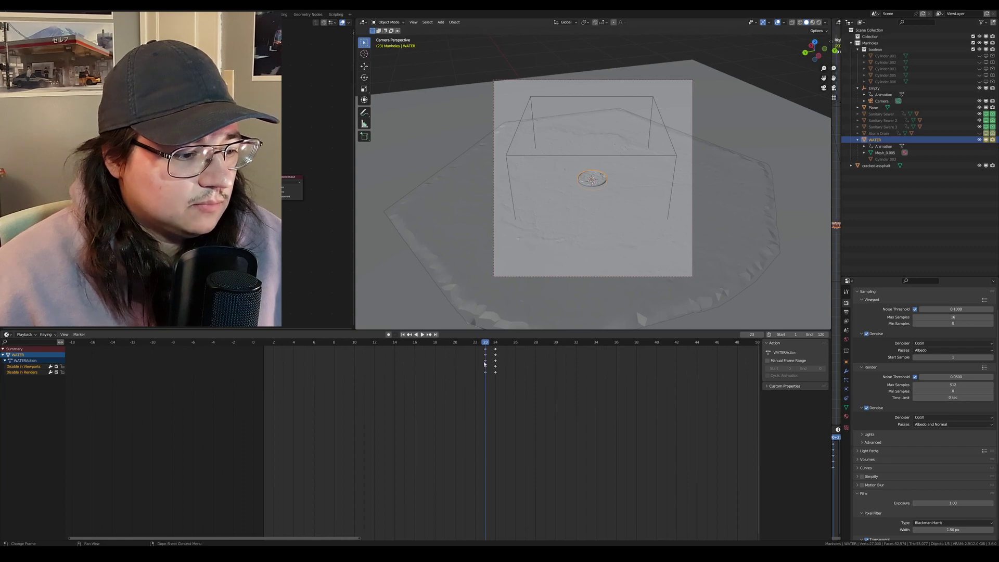
key("n")
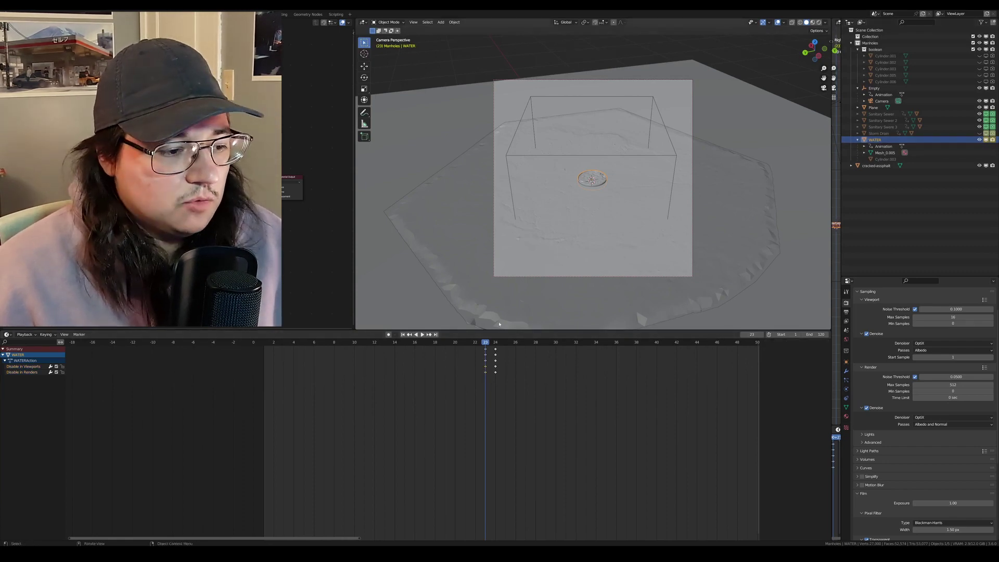
key("space")
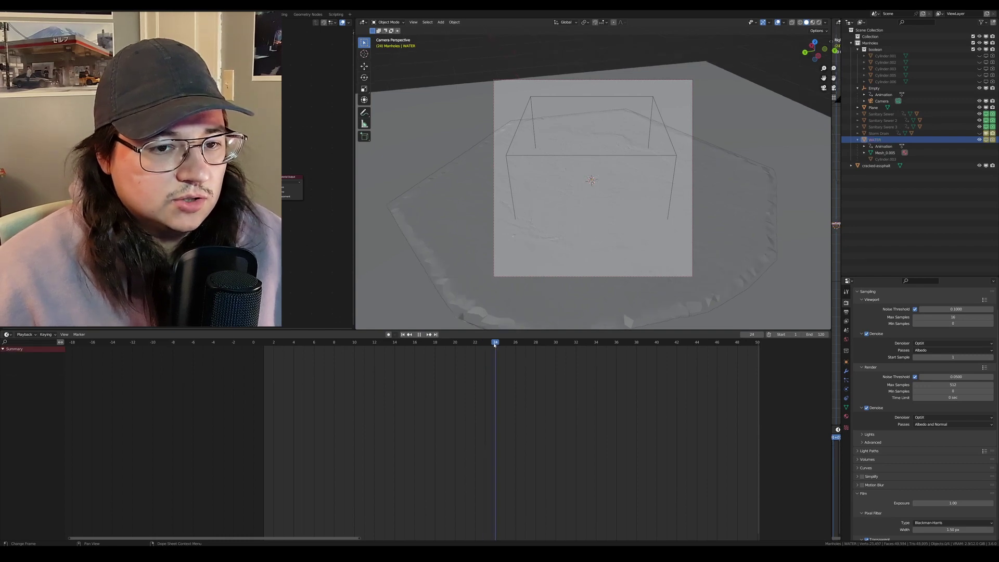
key("Escape")
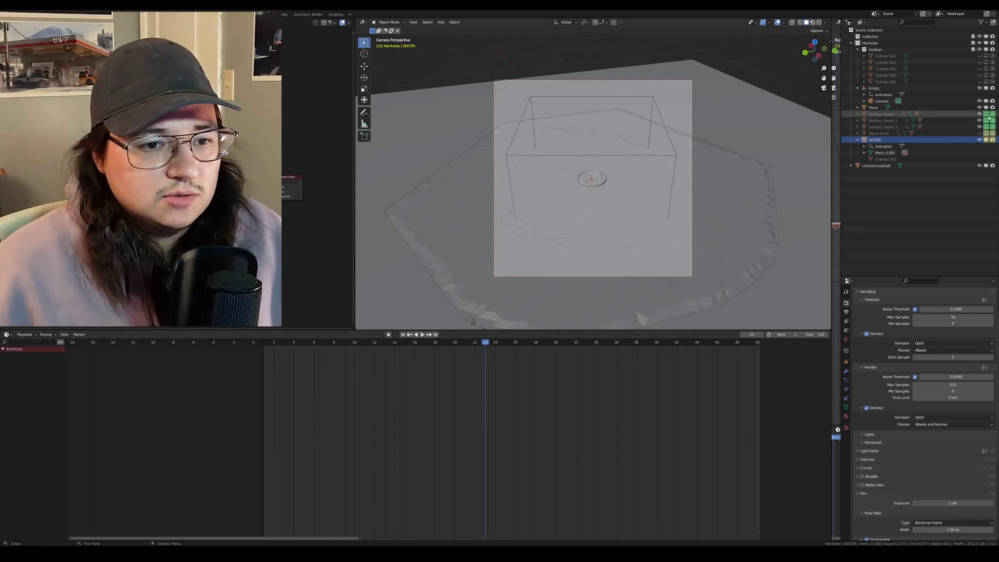
Zoom out the Dope Sheet and play the animation to watch the manhole pieces swap visibility
scroll(610, 433, "down", 2)
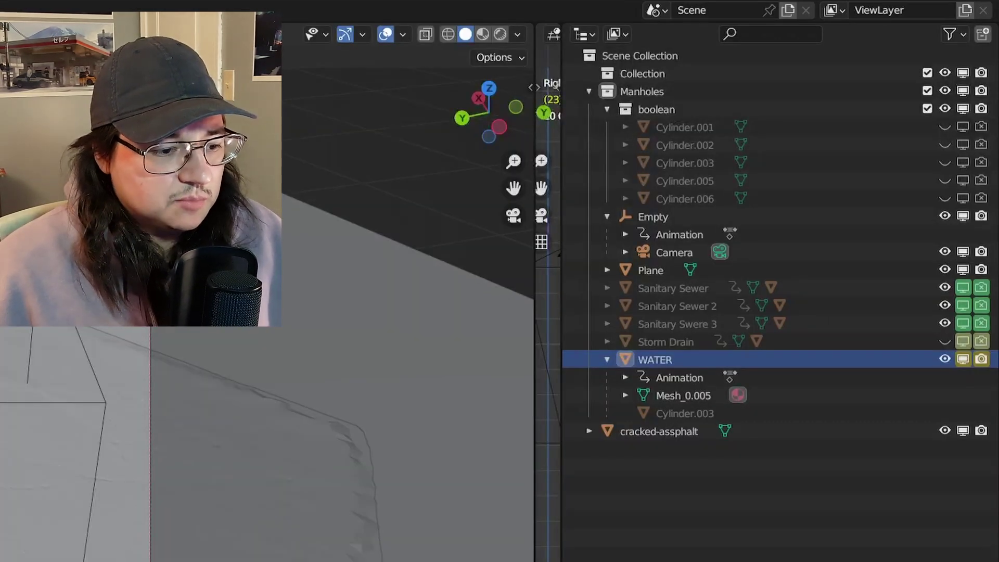
key("space")
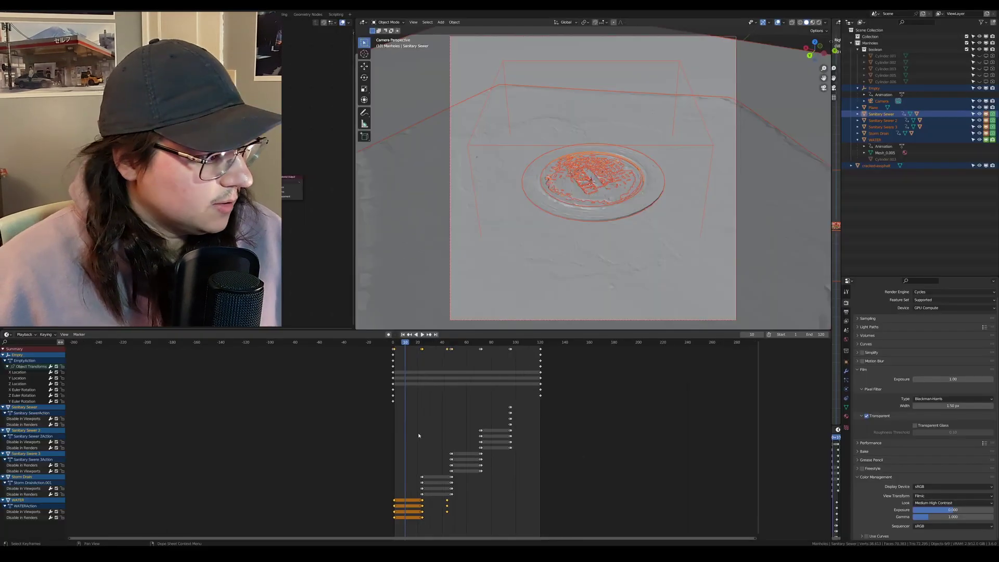
Make the Dope Sheet keyframe area taller
scroll(414, 420, "up", 5)
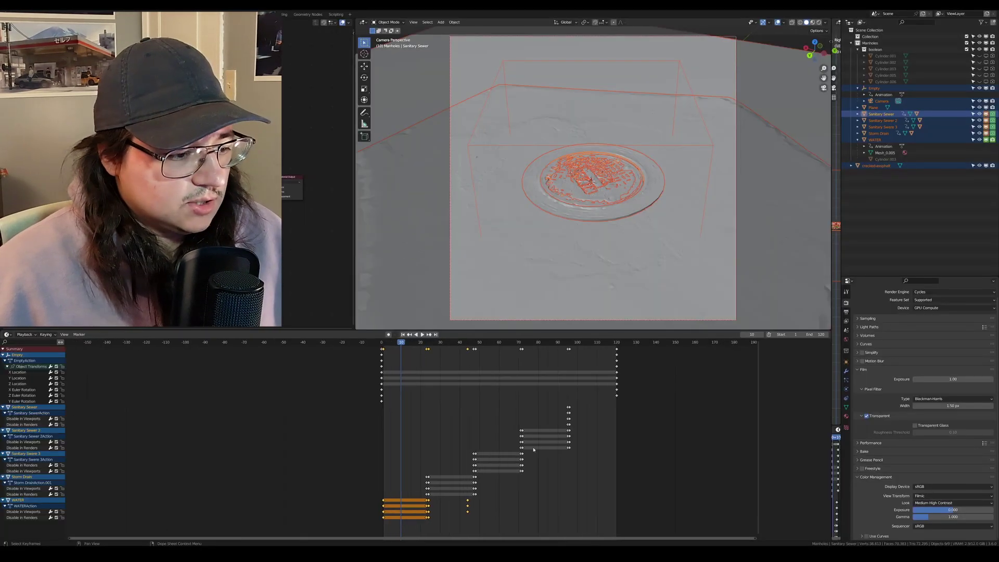
scroll(560, 442, "up", 3)
scroll(562, 439, "down", 5, "ctrl")
left_click_drag(562, 330, 562, 241)
Zoom in around WATER's visibility keys and set the current frame to 24
scroll(600, 411, "down", 2, "ctrl")
scroll(600, 411, "up", 1, "ctrl")
scroll(573, 406, "down", 1, "ctrl")
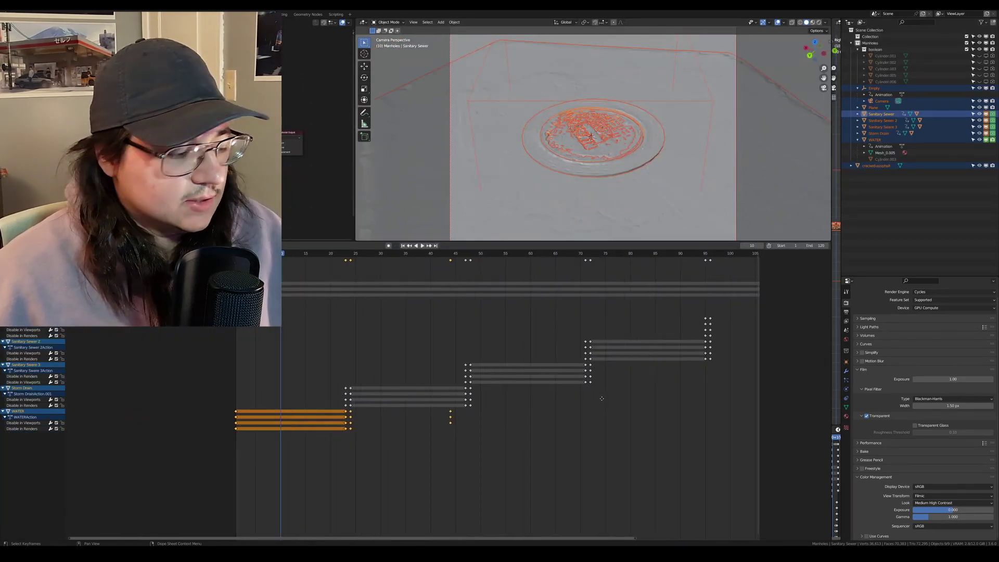
scroll(364, 437, "up", 2)
scroll(247, 444, "up", 5, "ctrl")
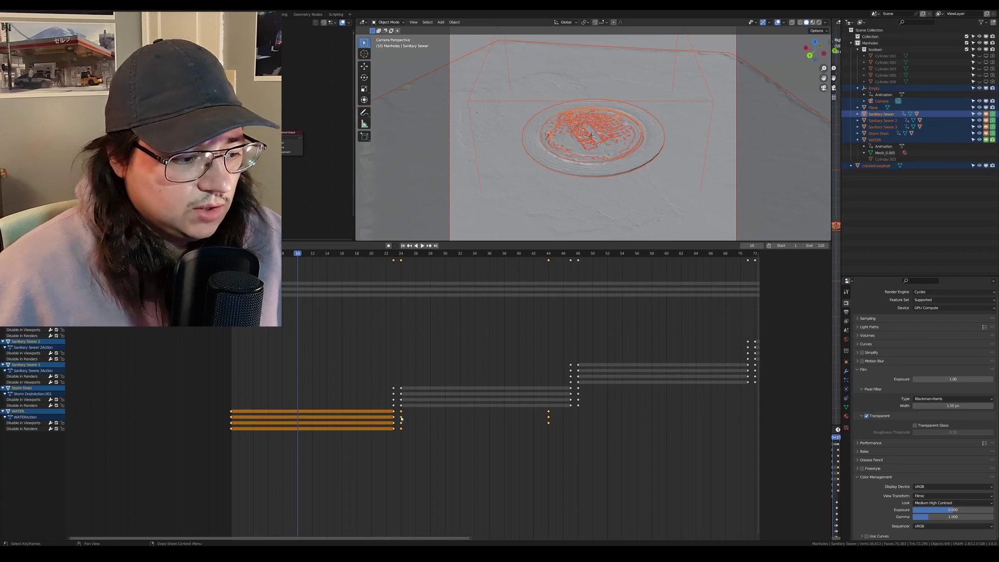
scroll(392, 399, "up", 7)
scroll(374, 338, "down", 3, "shift")
left_click(363, 260)
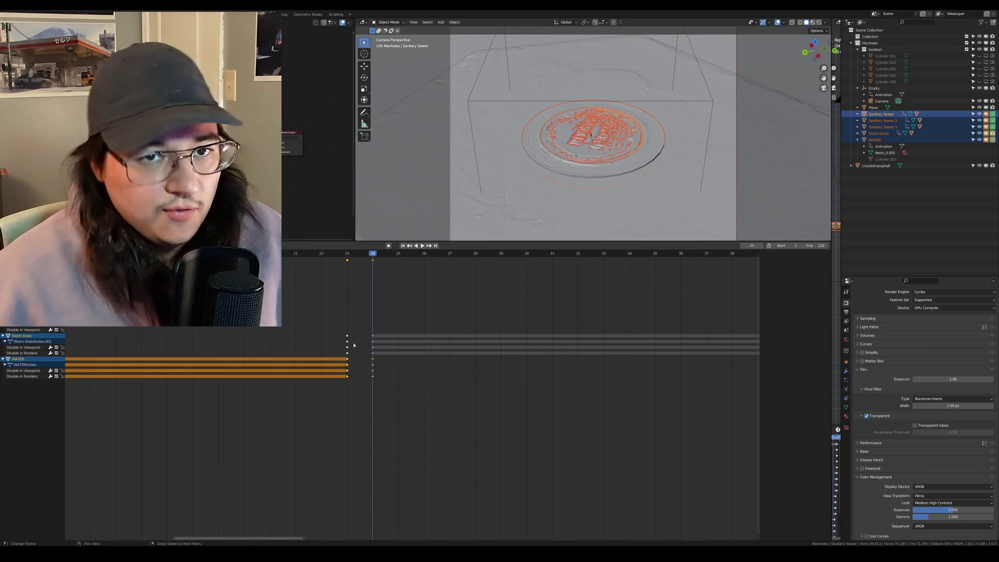
Pan the Dope Sheet view toward the later keyframes
middle_click_drag(691, 437, 406, 402)
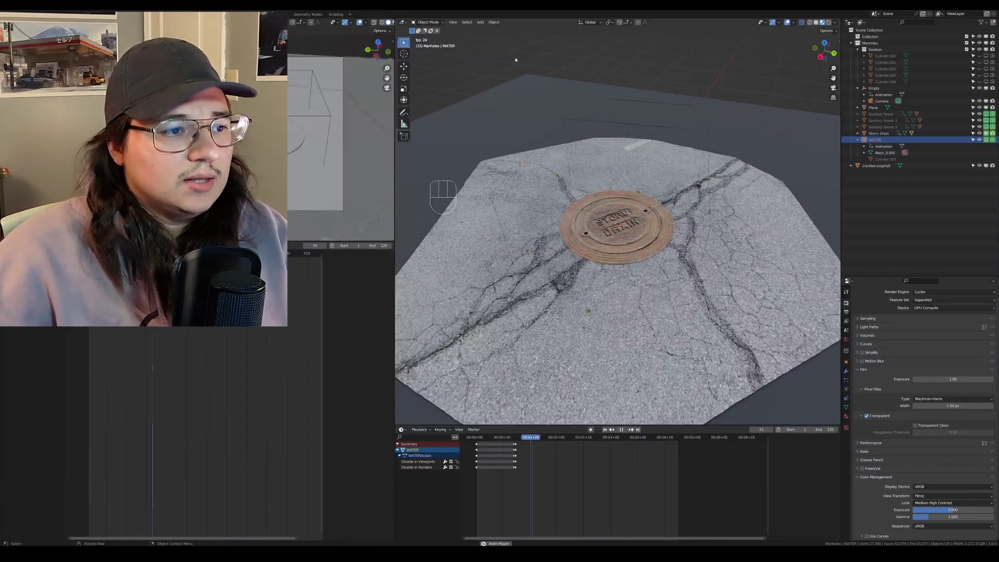
Play the animation and zoom the 3D view out to show the whole asphalt patch and camera
left_click(650, 143)
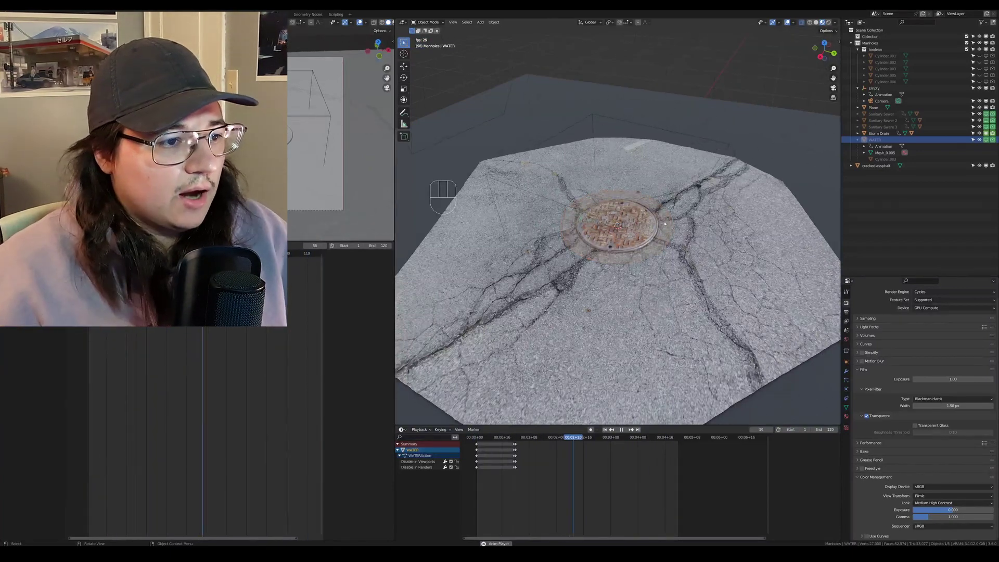
scroll(626, 200, "down", 2)
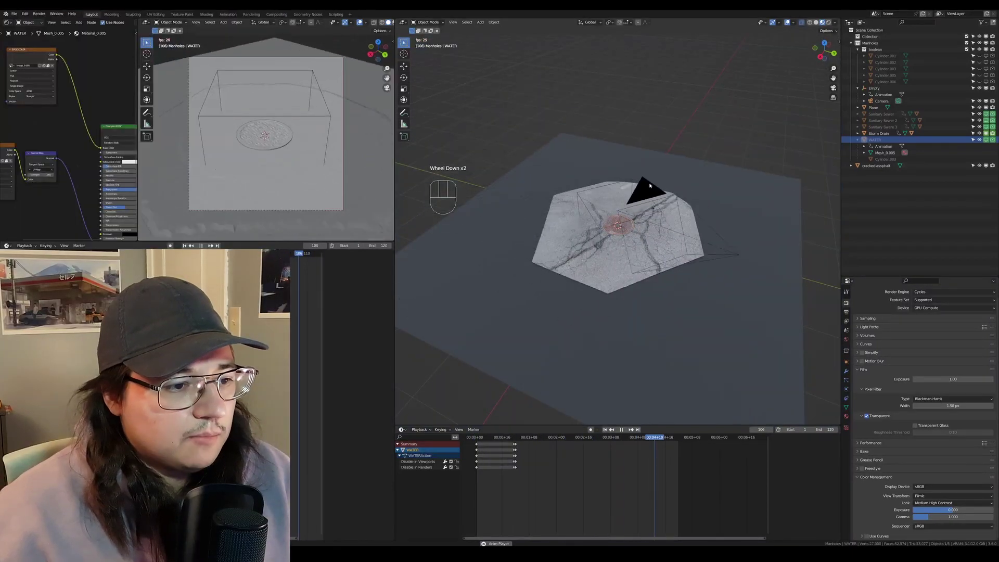
Stop playback, select the camera and bring up its lens settings
key("space")
left_click(648, 187)
scroll(640, 224, "up", 4)
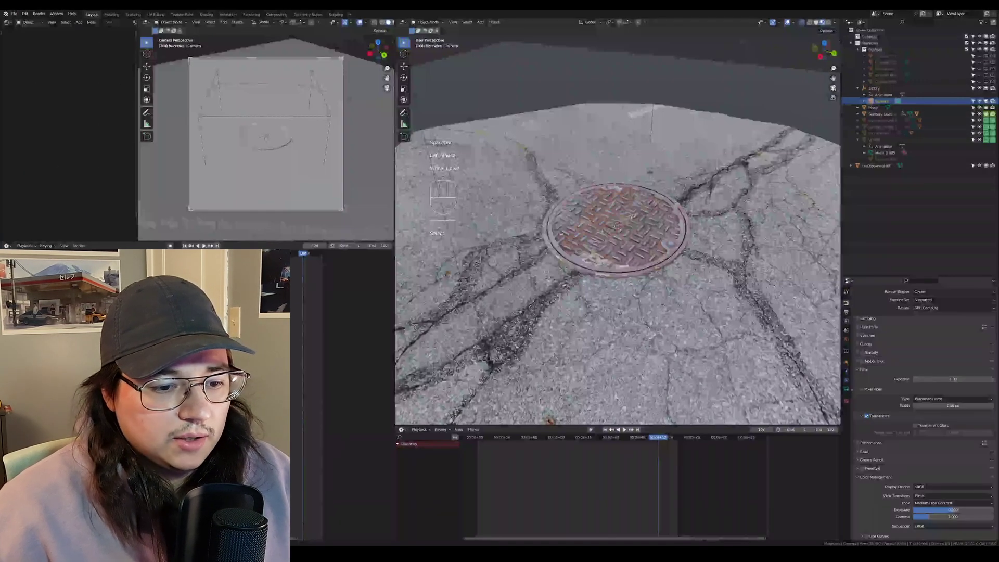
left_click(846, 389)
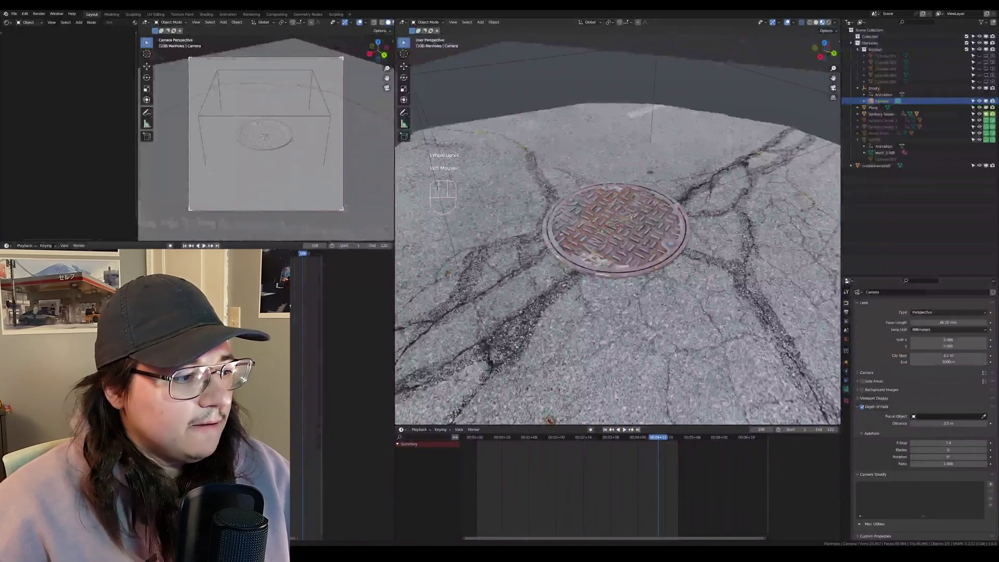
scroll(307, 390, "down", 3)
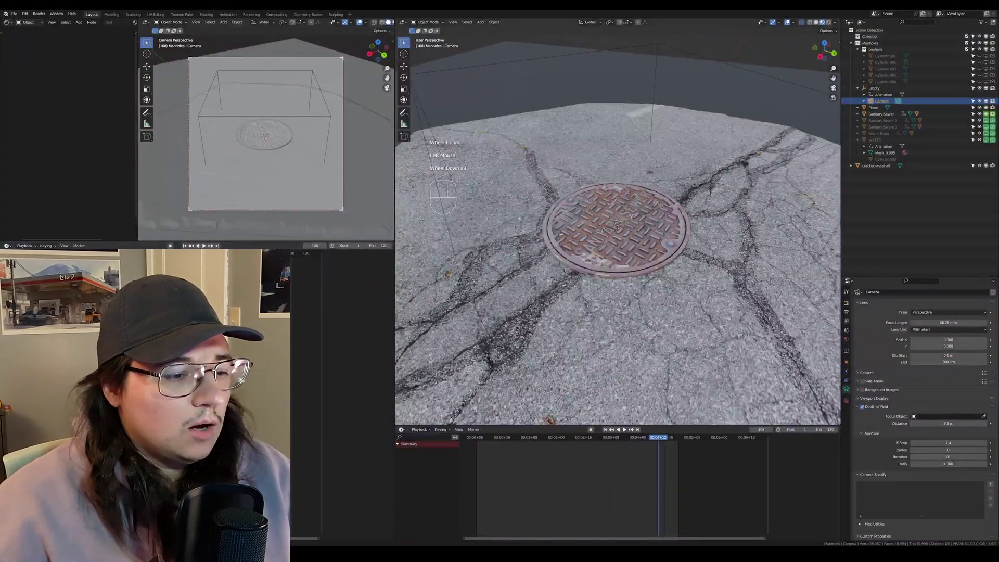
Adjust the camera focal length, trying about 109 mm before settling at 78.26 mm
left_click(947, 322)
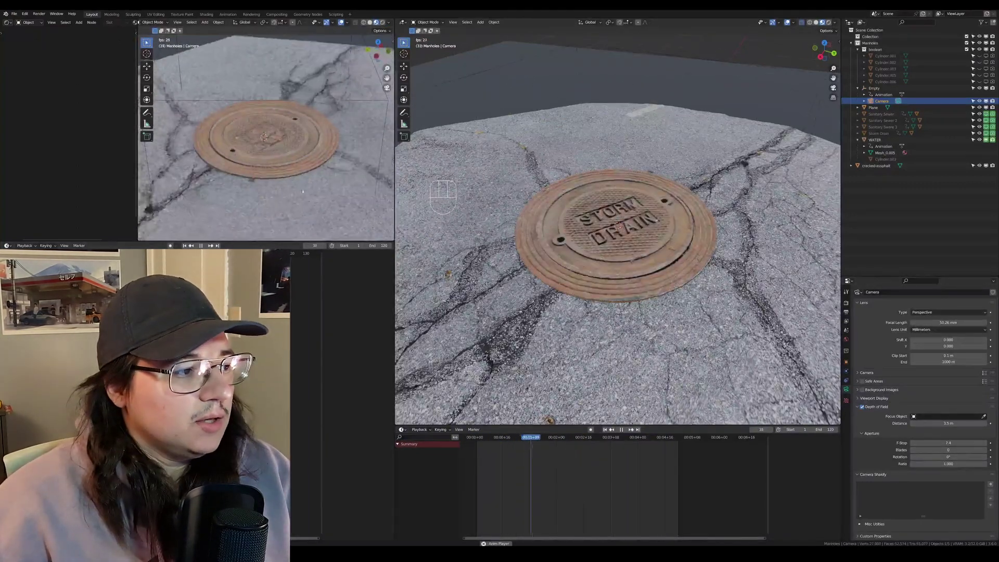
scroll(353, 211, "down", 3)
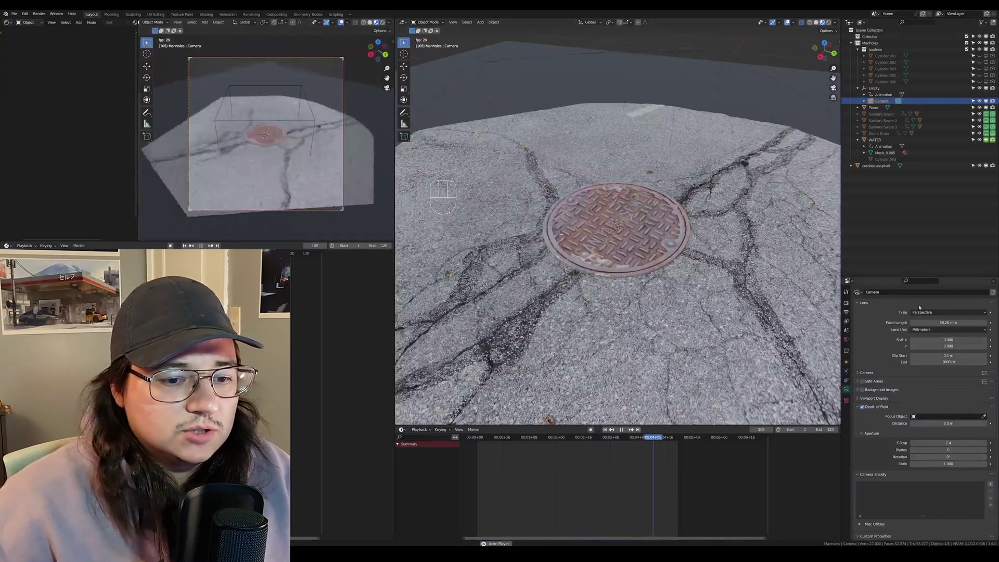
mouse_move(937, 322)
left_mouse_down()
mouse_move(960, 323)
mouse_move(948, 323)
left_mouse_up()
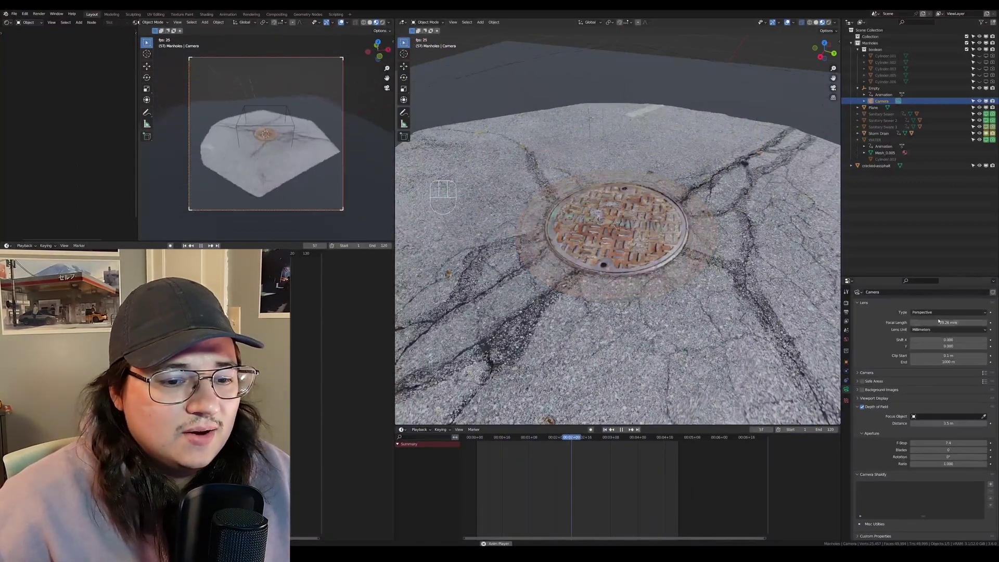
left_click_drag(940, 323, 940, 323)
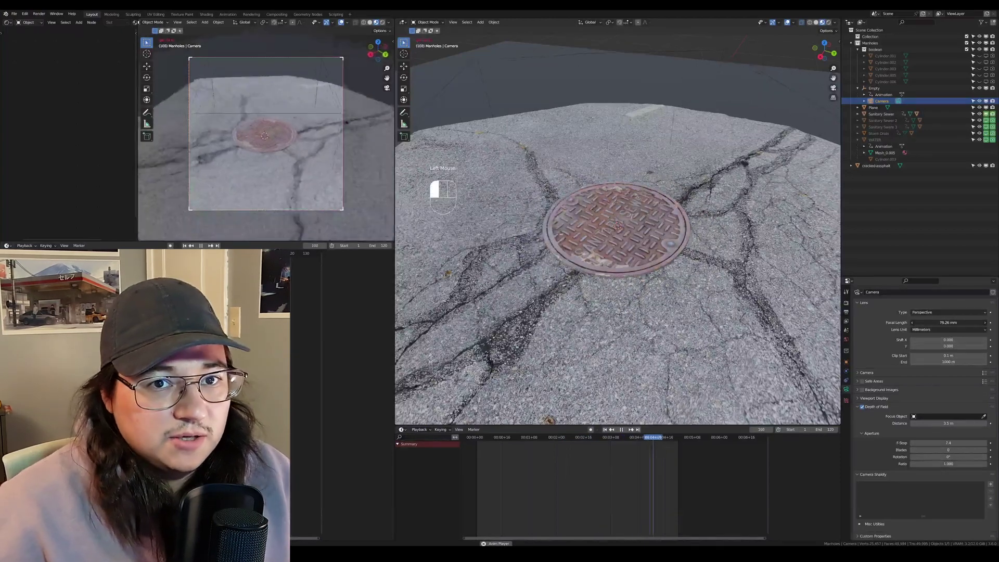
Select cracked-asphalt and move it to a new spot in the XY plane, keeping its Z height
left_click(876, 165)
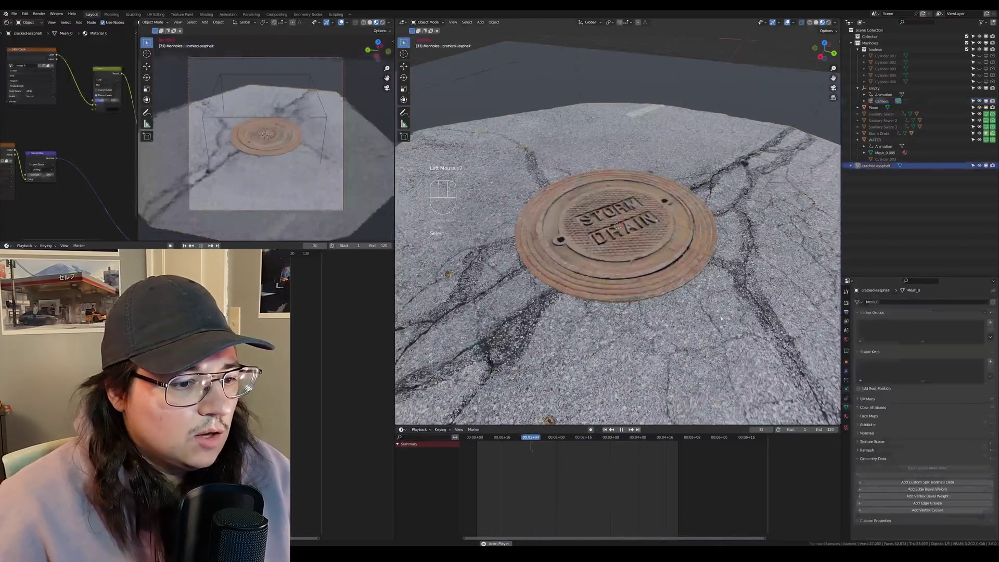
scroll(729, 208, "down", 2)
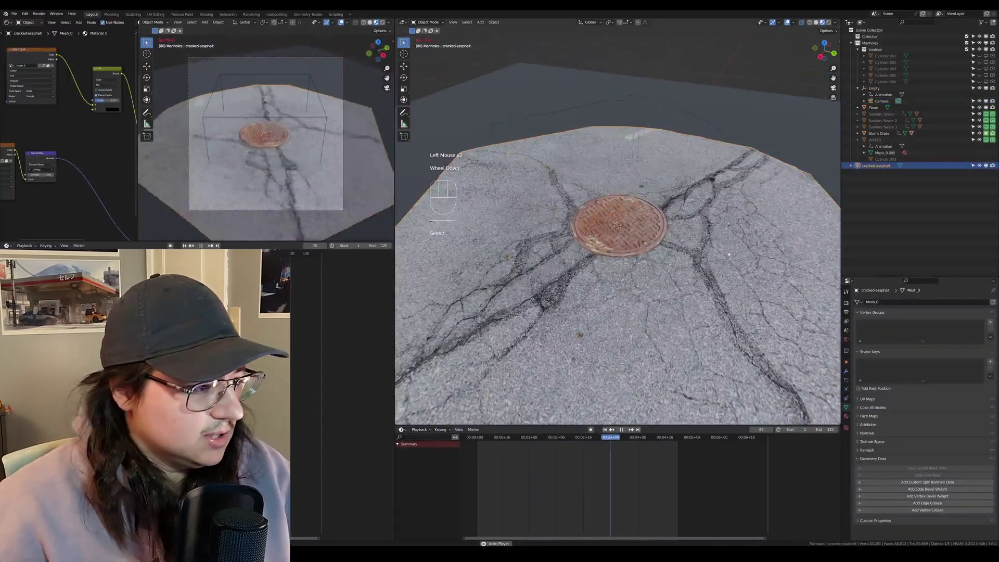
key("g")
key("shift+z")
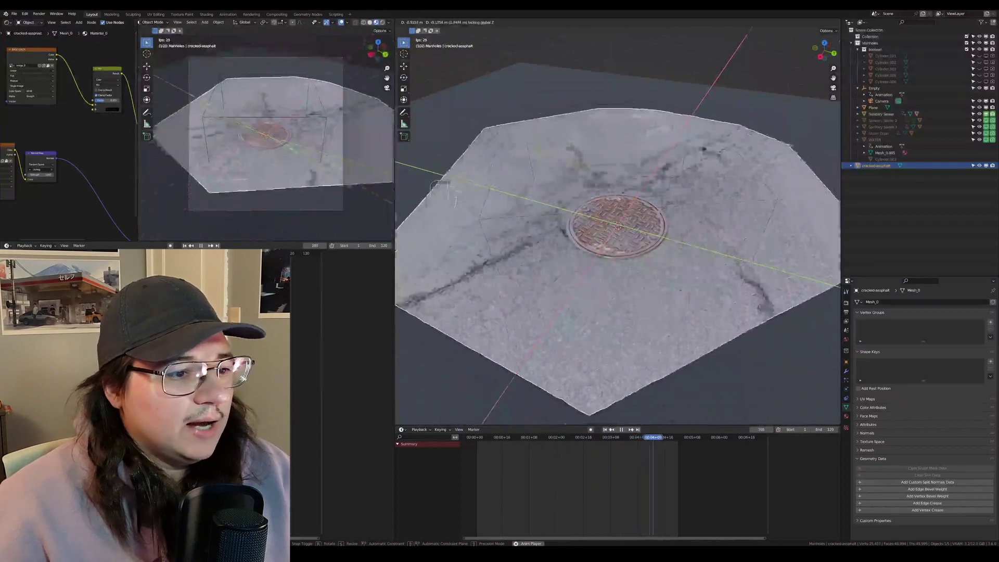
left_click(760, 274)
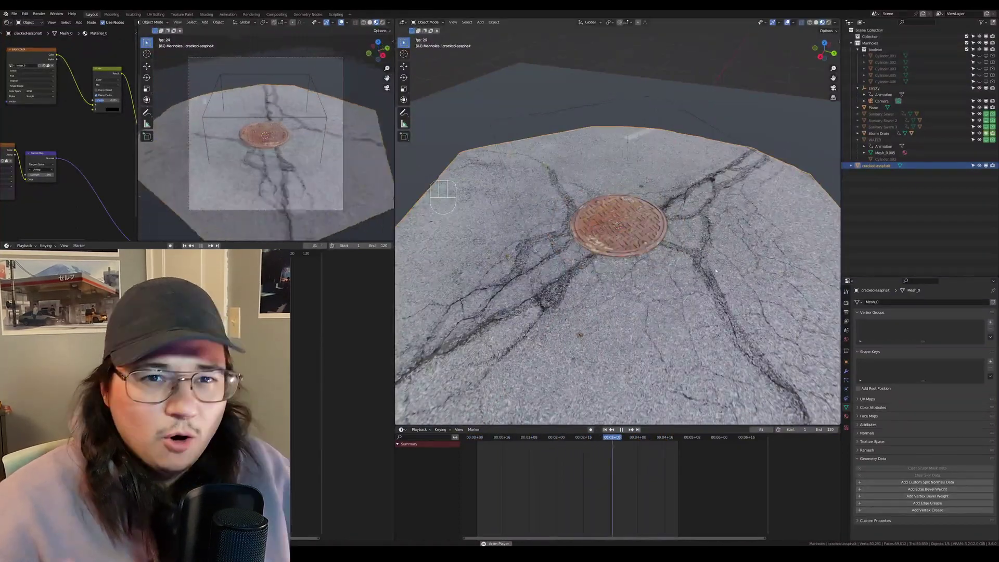